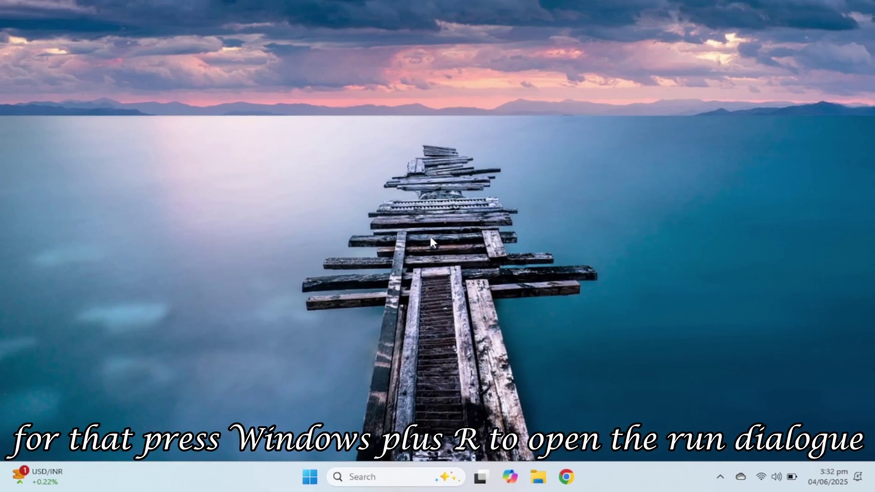
Launch Computer Management with compmgmt.msc and view Disk Management, showing C: at 99.42 GB and D: at 138.08 GB
{"action": "key", "text": "super+r"}
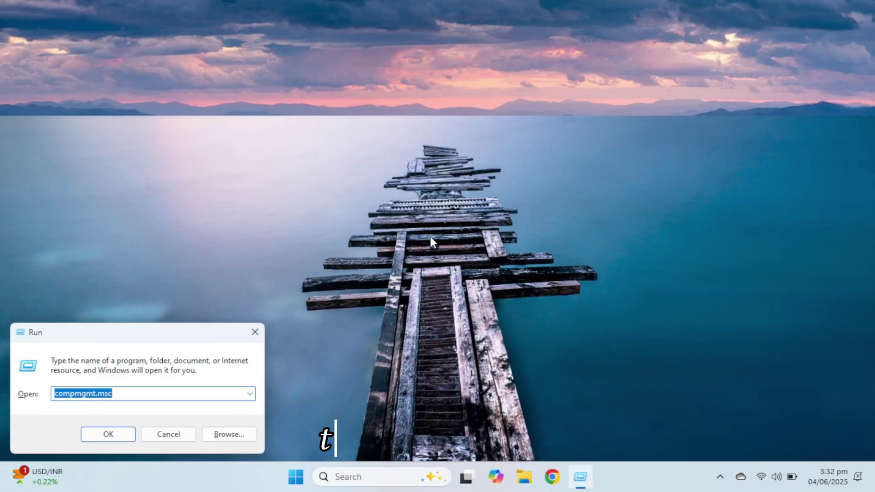
{"action": "type", "text": "comp"}
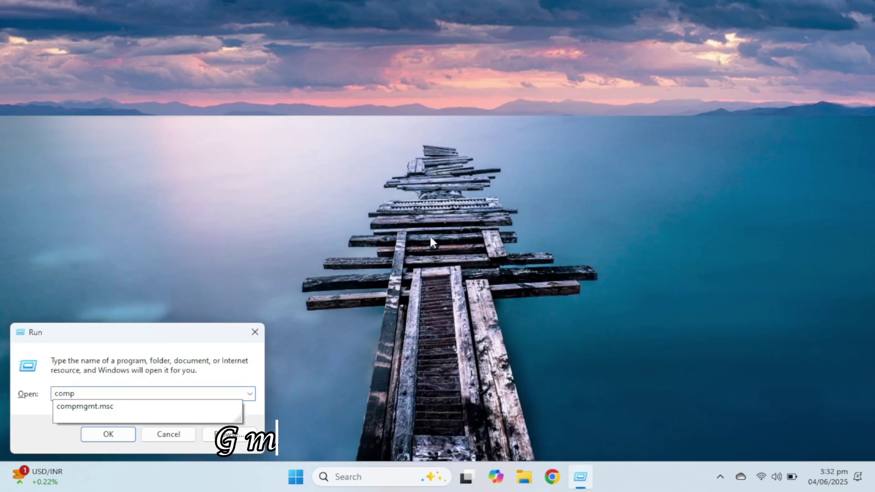
{"action": "type", "text": "mgmt.m"}
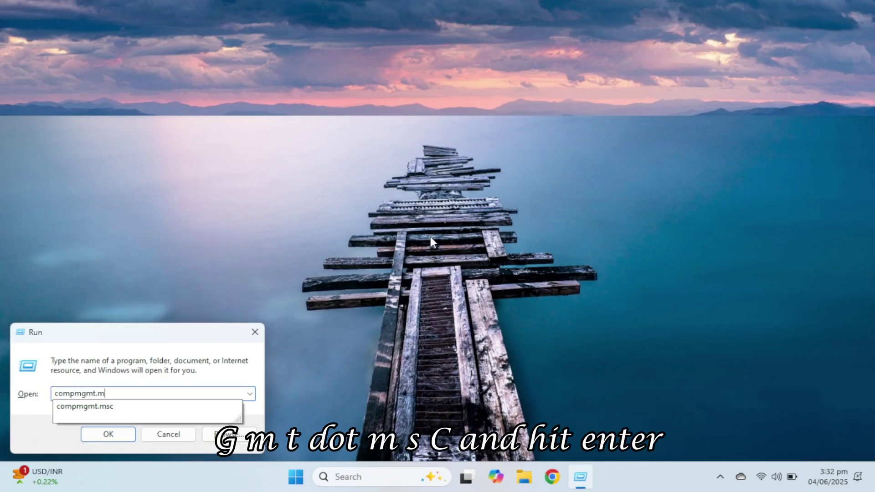
{"action": "type", "text": "sc"}
{"action": "key", "text": "Return"}
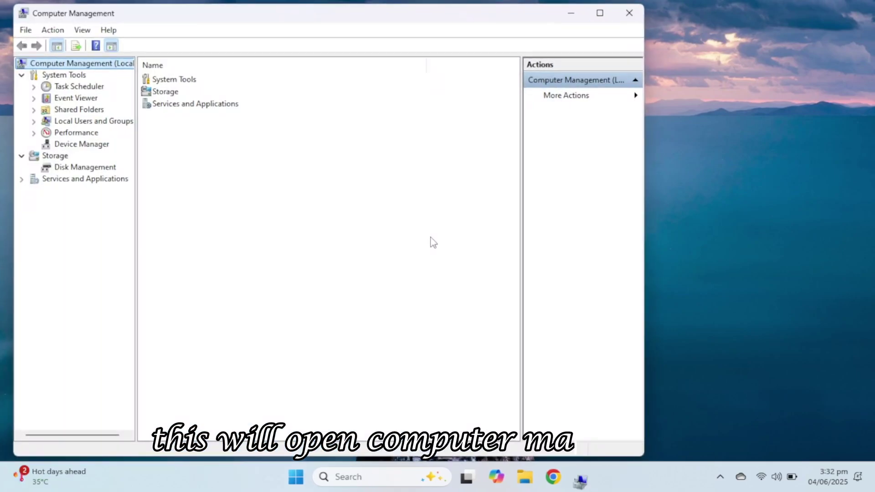
{"action": "left_click", "coordinate": [102, 167]}
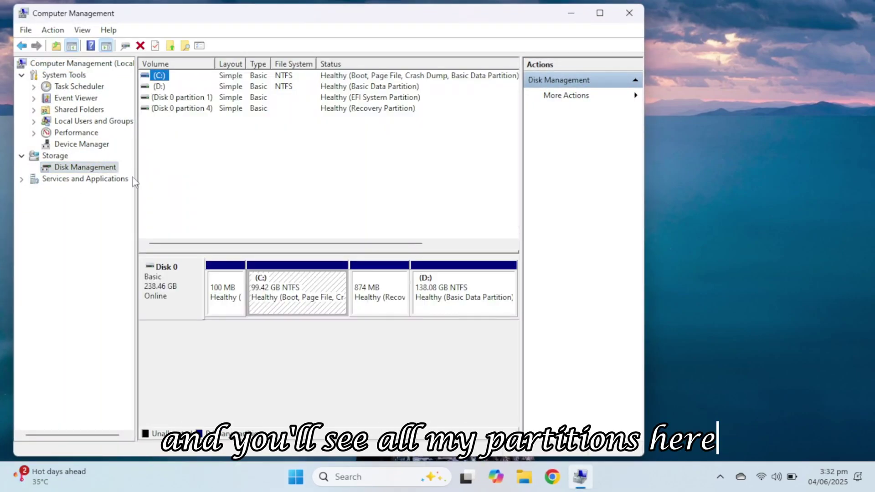
Shrink D: by 10240 MB to 128.08 GB, leaving 10.00 GB unallocated at the end of Disk 0
{"action": "right_click", "coordinate": [323, 289]}
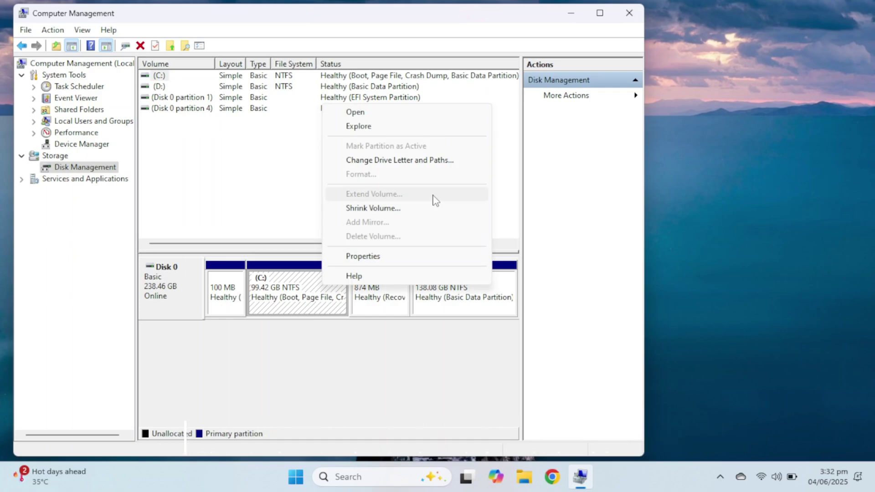
{"action": "left_click", "coordinate": [515, 206]}
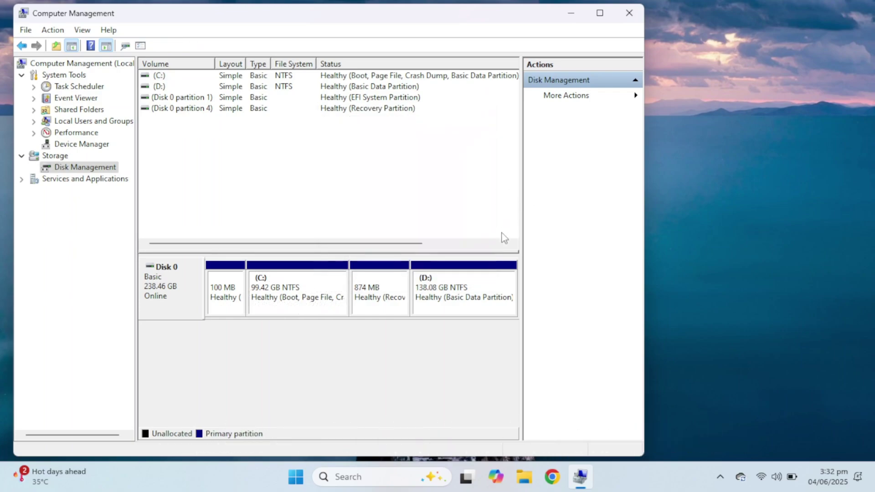
{"action": "left_click", "coordinate": [485, 287]}
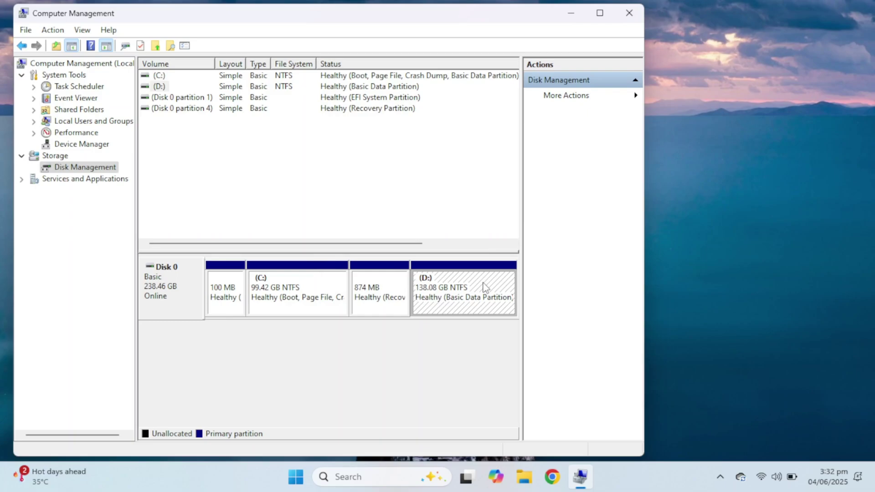
{"action": "right_click", "coordinate": [485, 287]}
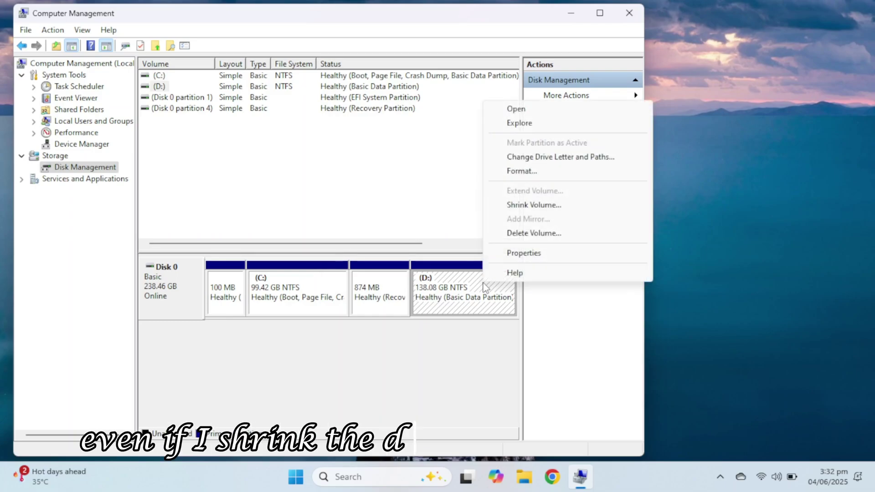
{"action": "left_click", "coordinate": [518, 210]}
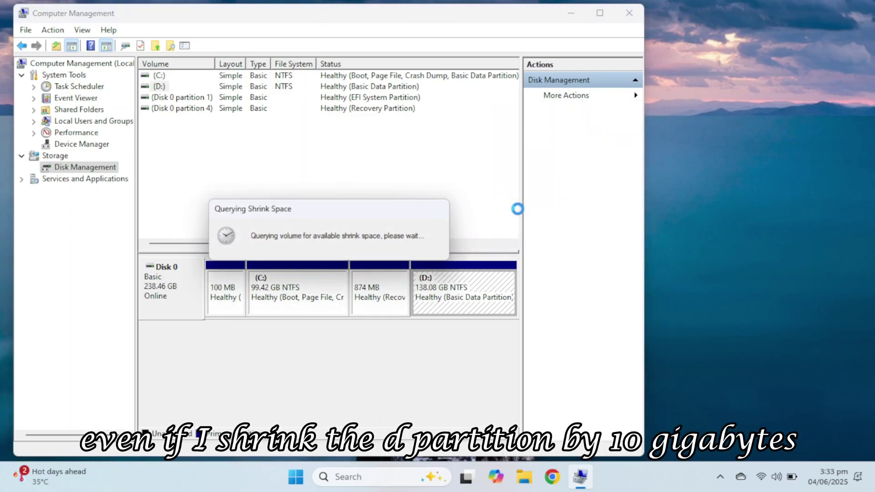
{"action": "type", "text": "10240"}
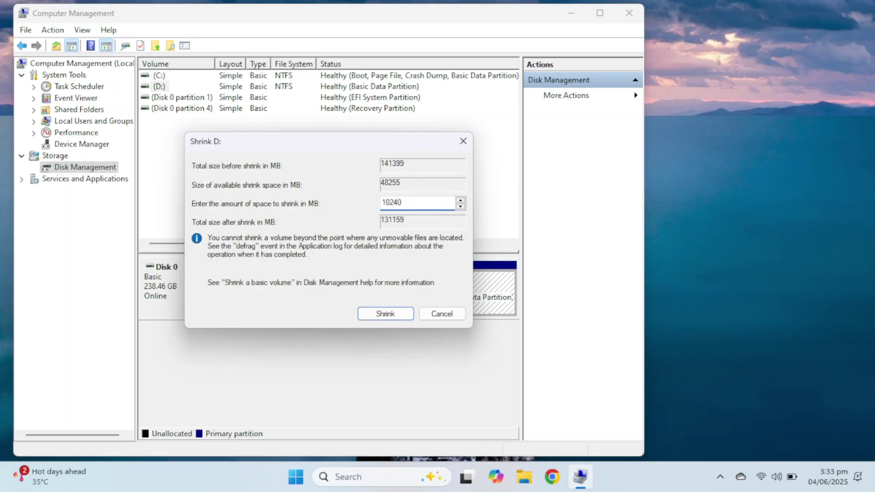
{"action": "key", "text": "Return"}
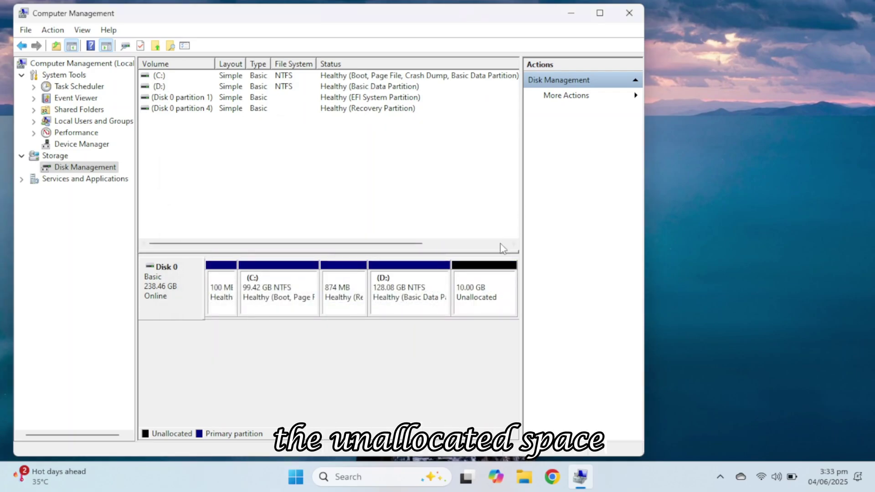
{"action": "left_click", "coordinate": [480, 282]}
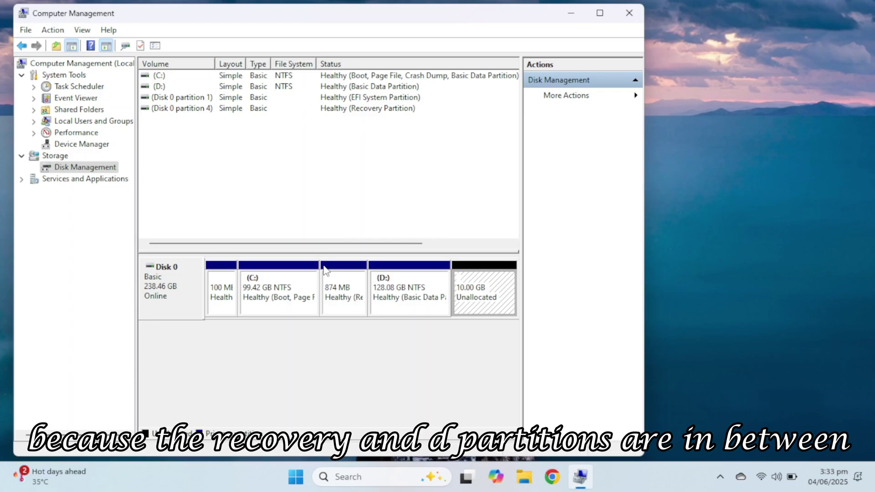
{"action": "right_click", "coordinate": [298, 279]}
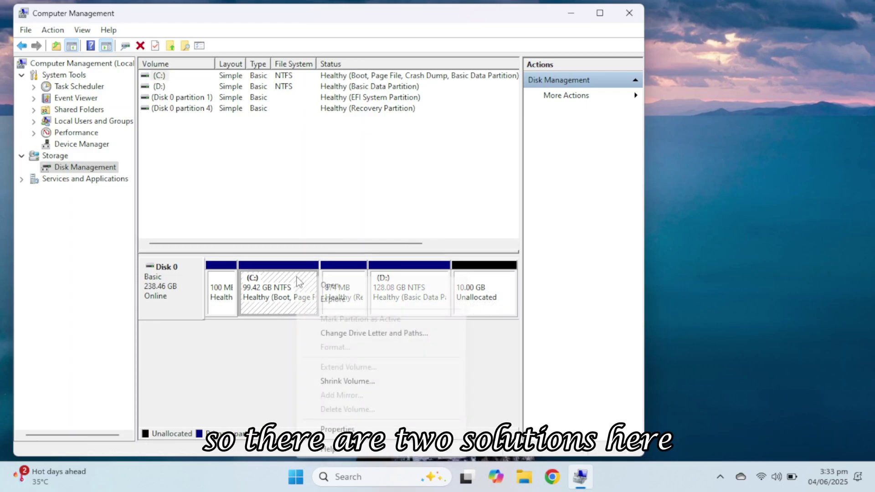
{"action": "left_click", "coordinate": [473, 354]}
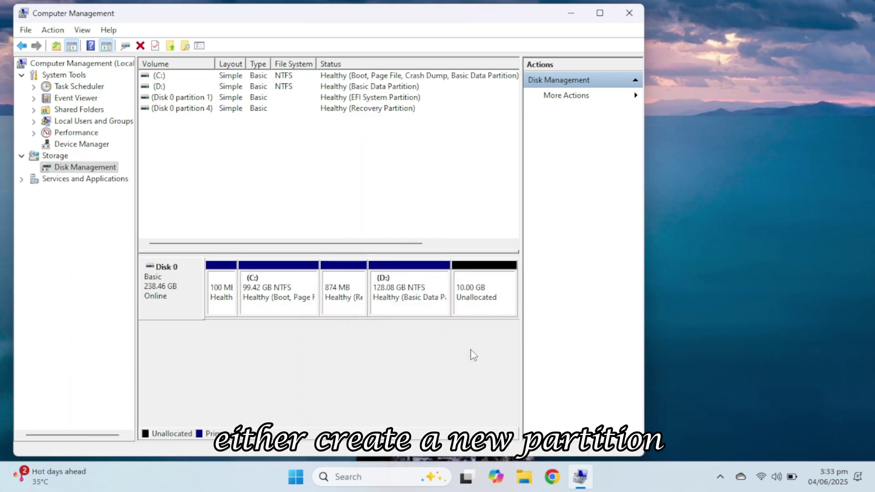
{"action": "left_click", "coordinate": [361, 292]}
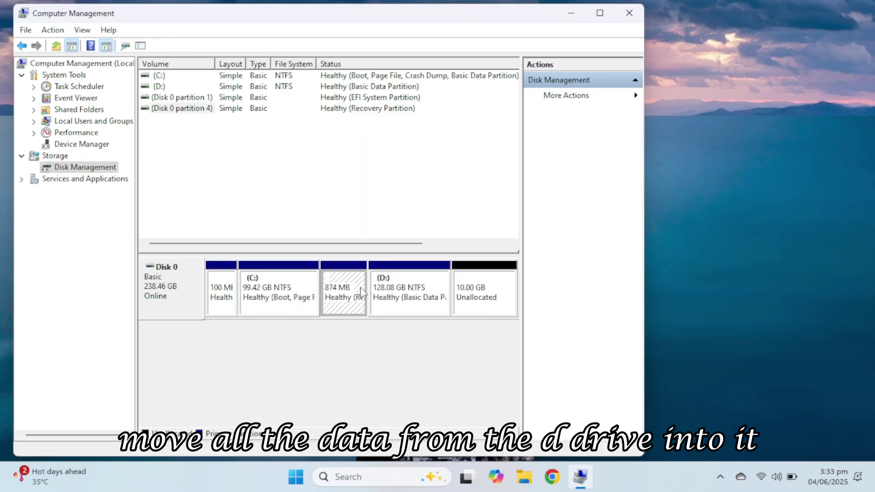
{"action": "left_click", "coordinate": [399, 284]}
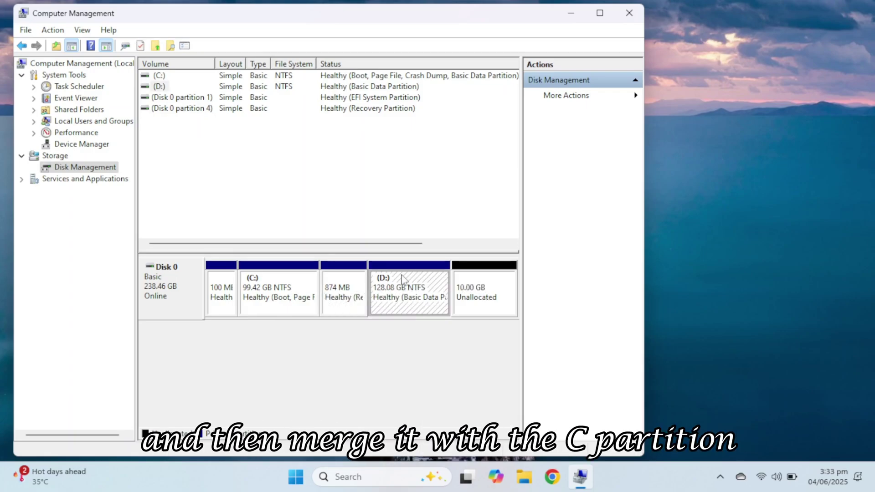
{"action": "left_click", "coordinate": [474, 280]}
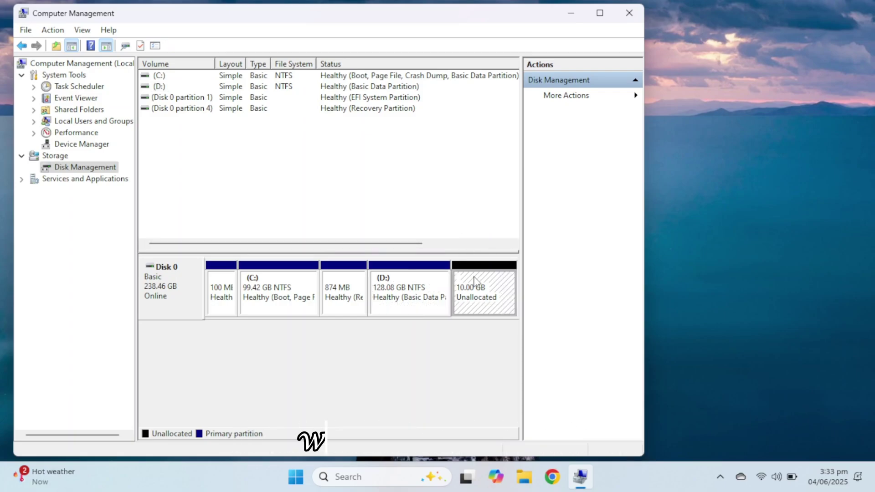
{"action": "left_click", "coordinate": [411, 283]}
Extend D: back to 138.08 GB, absorbing all 10240 MB of unallocated space
{"action": "right_click", "coordinate": [411, 281]}
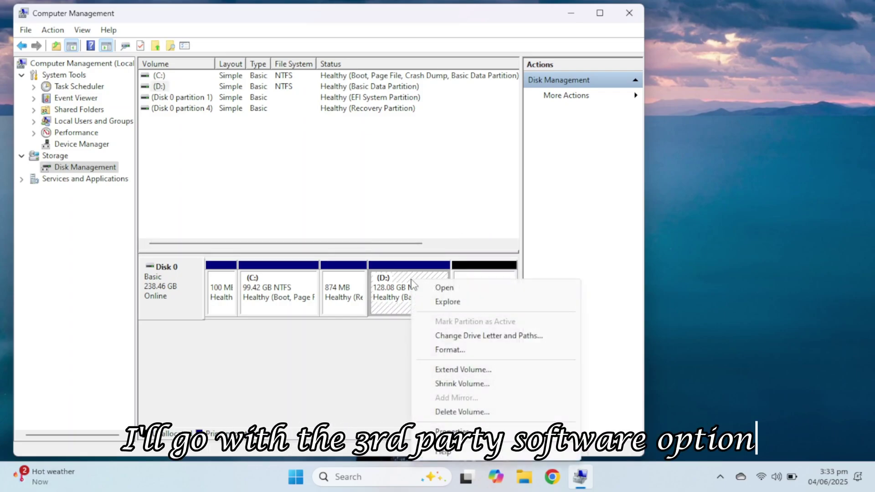
{"action": "left_click", "coordinate": [480, 369]}
{"action": "left_click", "coordinate": [386, 315]}
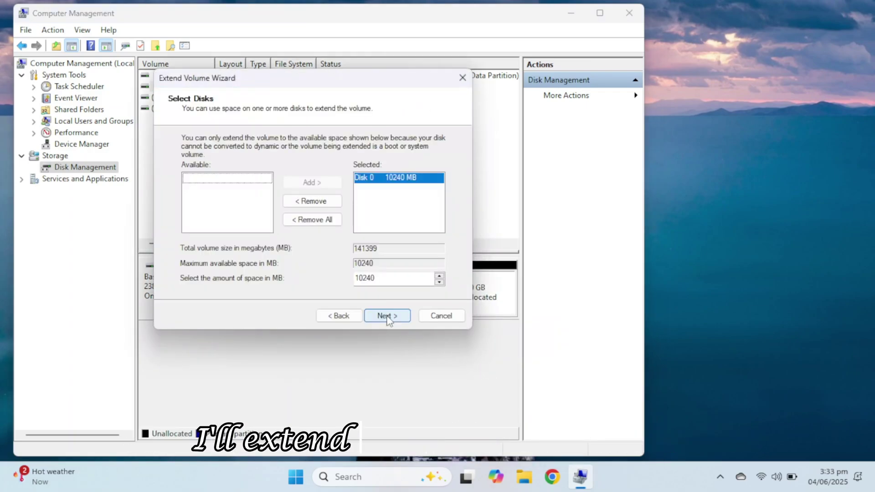
{"action": "left_click", "coordinate": [387, 316]}
{"action": "left_click", "coordinate": [386, 316]}
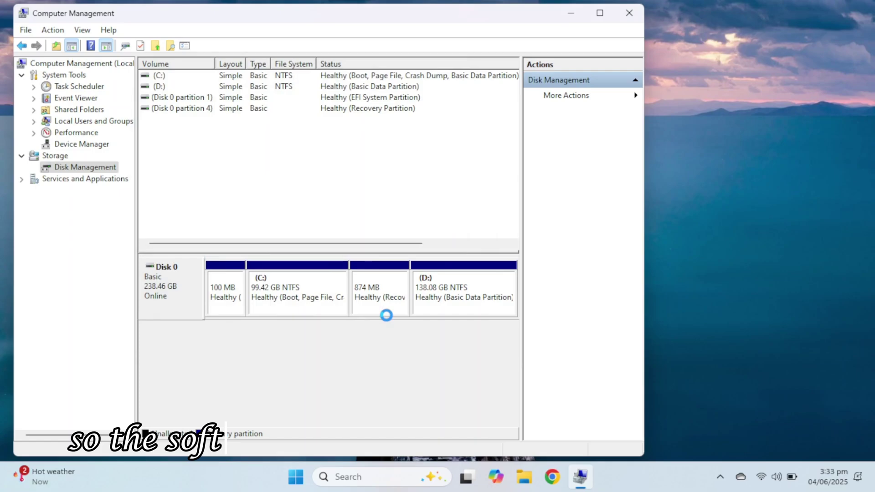
Close Computer Management, then search Chrome for 'minitool partition wizard' and open partitionwizard.com
{"action": "left_click", "coordinate": [630, 14]}
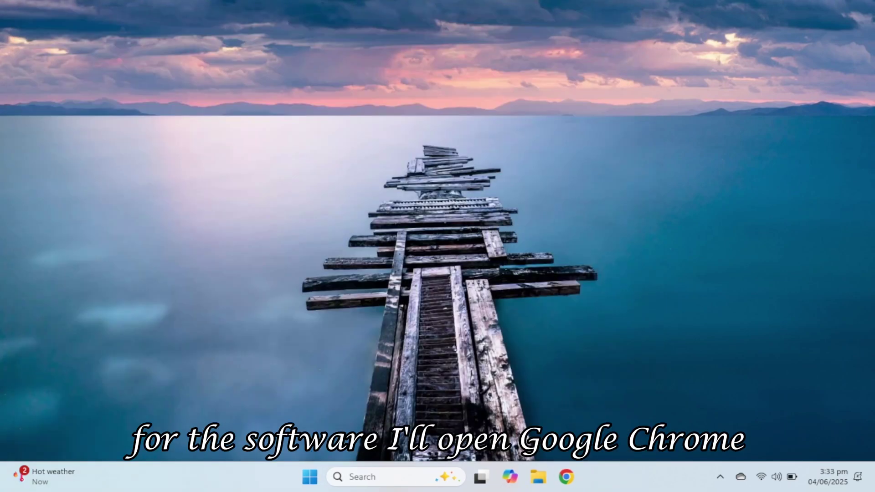
{"action": "left_click", "coordinate": [567, 477]}
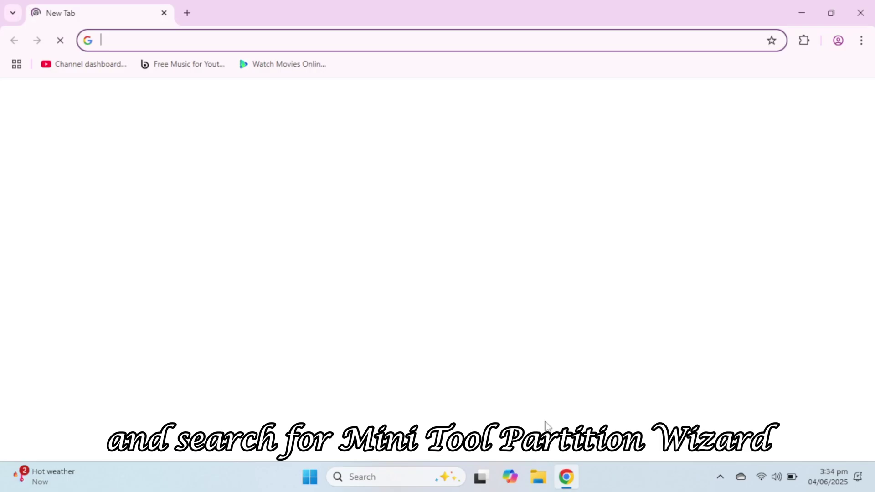
{"action": "type", "text": "minitool"}
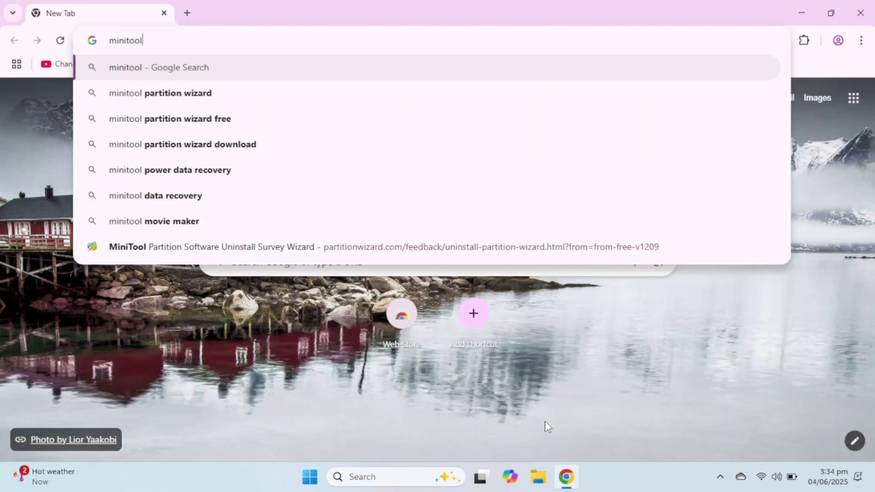
{"action": "key", "text": "Down"}
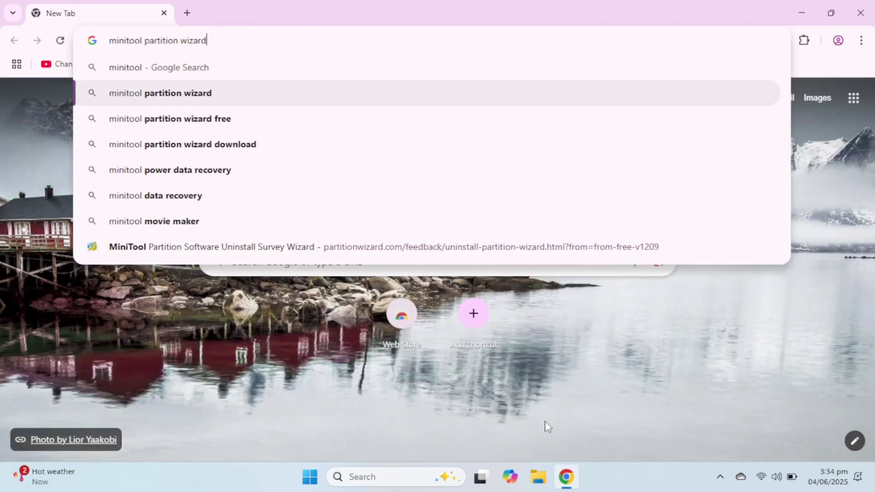
{"action": "key", "text": "Return"}
{"action": "left_click", "coordinate": [360, 197]}
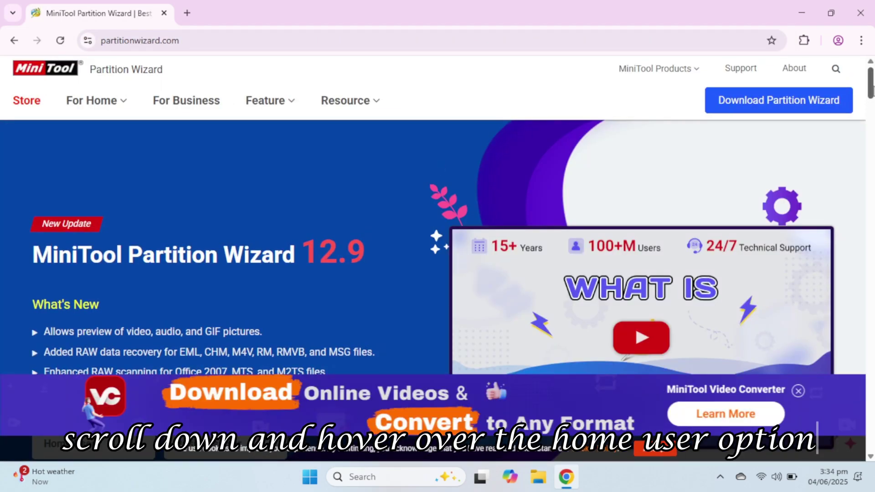
Download and run the free installer pw-free-online.exe from the Home User page, then close Chrome
{"action": "scroll", "coordinate": [433, 214], "scroll_direction": "down", "scroll_amount": 5}
{"action": "mouse_move", "coordinate": [78, 217]}
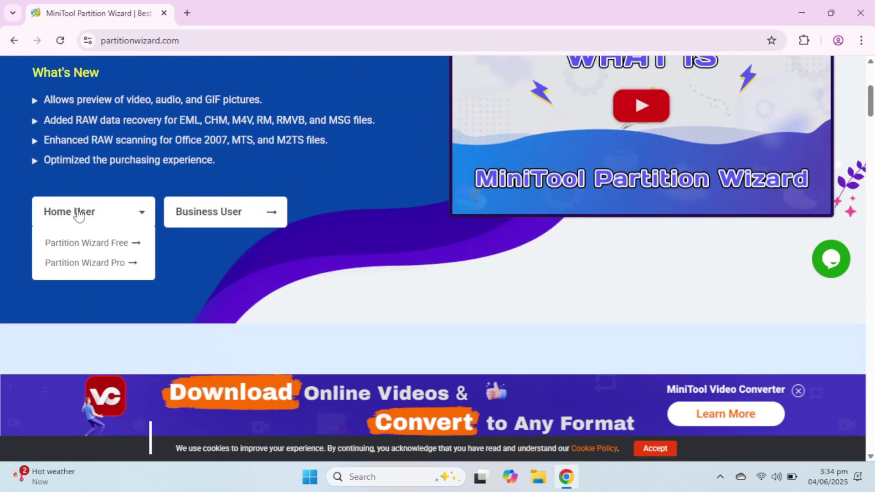
{"action": "left_click", "coordinate": [104, 247]}
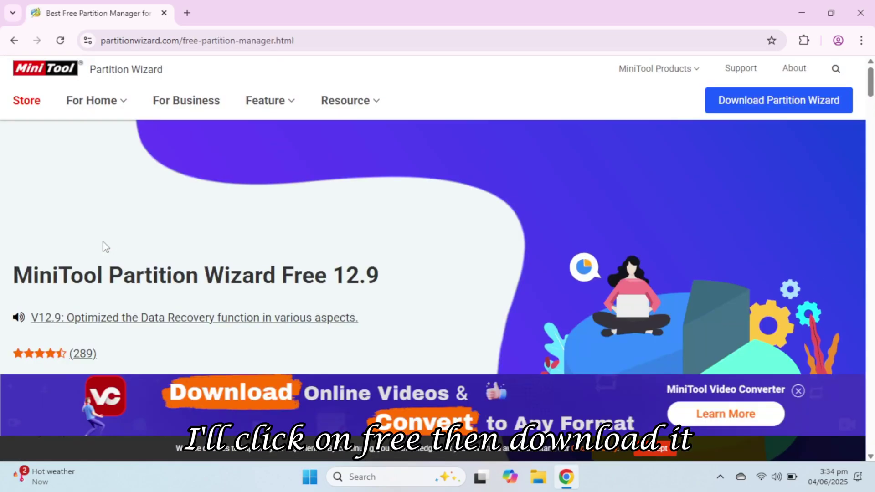
{"action": "scroll", "coordinate": [437, 214], "scroll_direction": "down", "scroll_amount": 5}
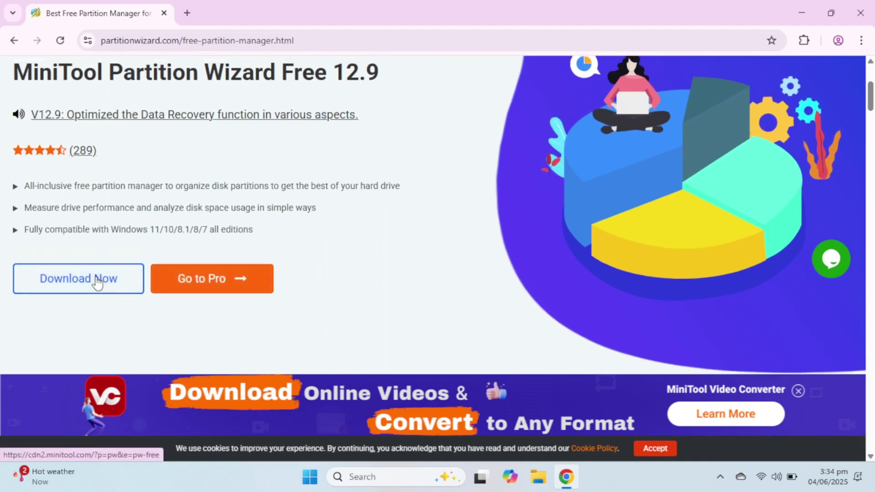
{"action": "left_click", "coordinate": [97, 282]}
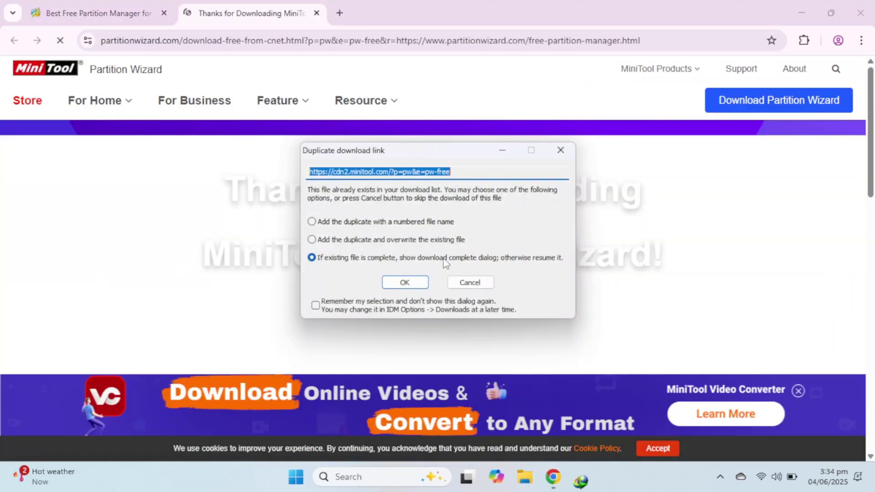
{"action": "left_click", "coordinate": [413, 282]}
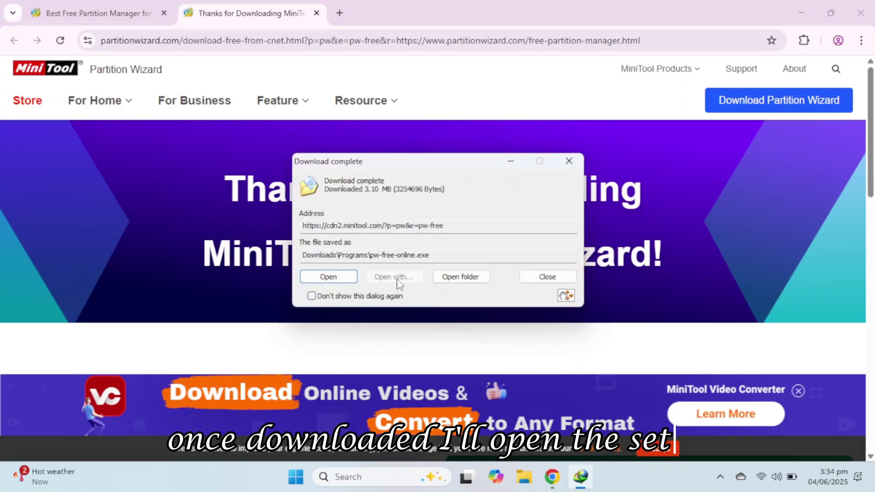
{"action": "left_click", "coordinate": [347, 277]}
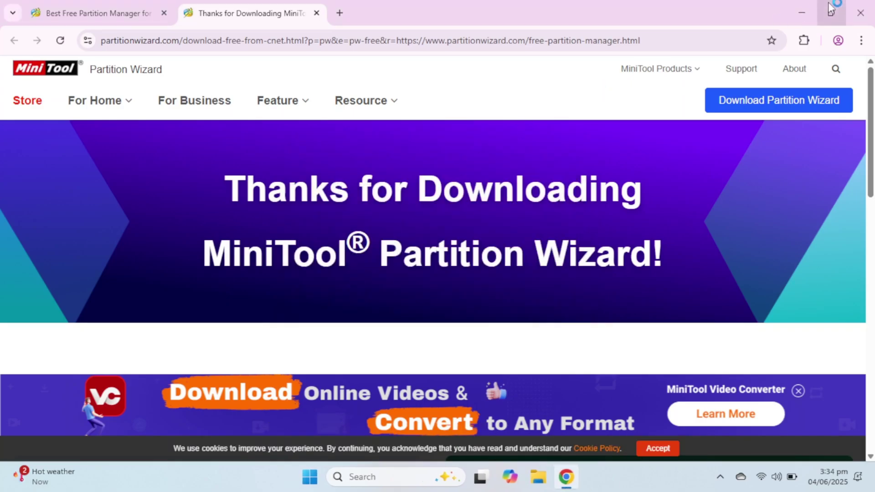
{"action": "left_click", "coordinate": [860, 7]}
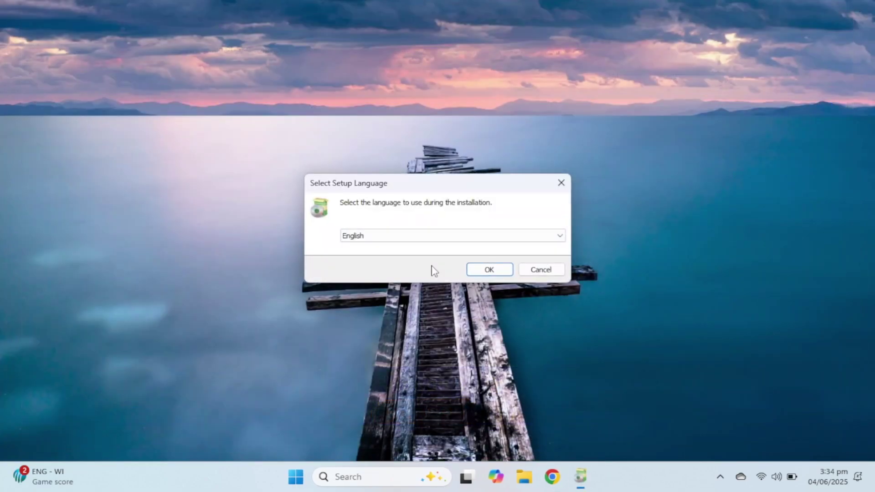
Install the free edition in English to C:\Program Files\MiniTool Partition Wizard 12 with default options
{"action": "left_click", "coordinate": [488, 269]}
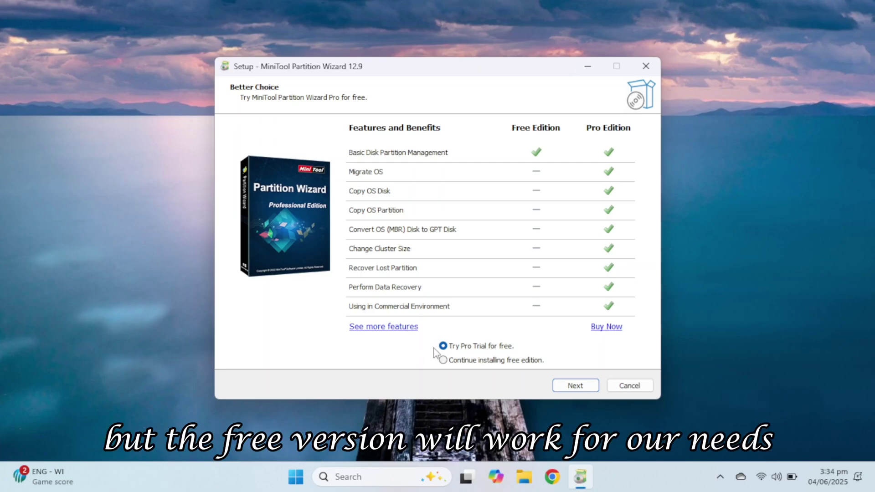
{"action": "left_click", "coordinate": [443, 360]}
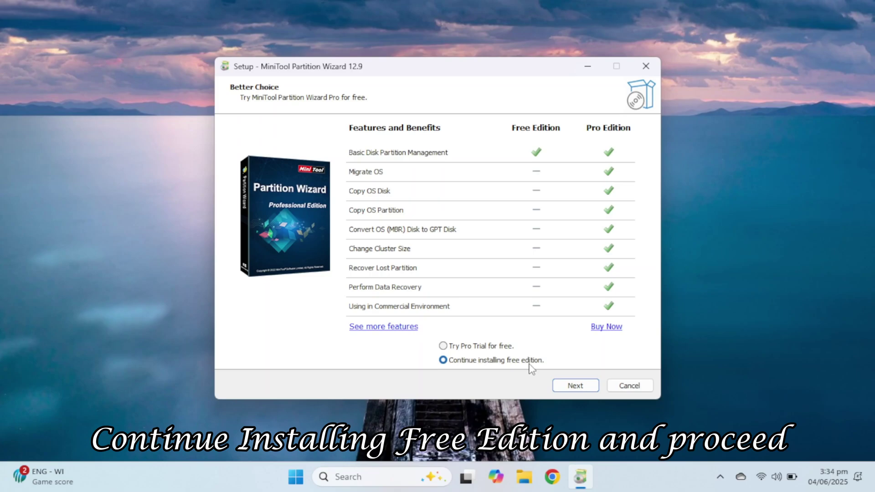
{"action": "left_click", "coordinate": [575, 386]}
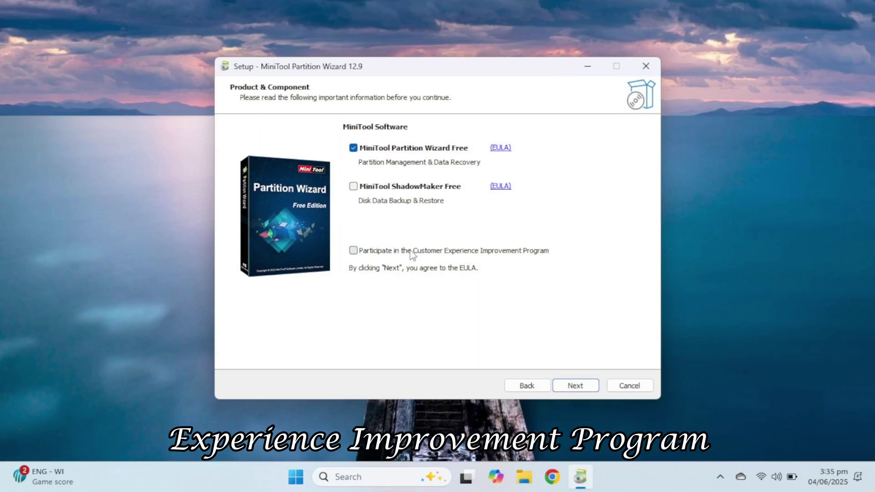
{"action": "left_click", "coordinate": [569, 387]}
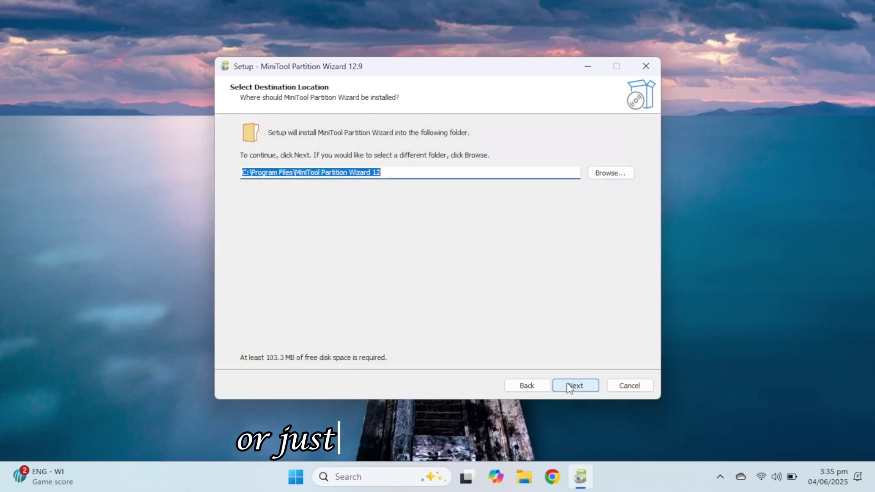
{"action": "left_click", "coordinate": [569, 387]}
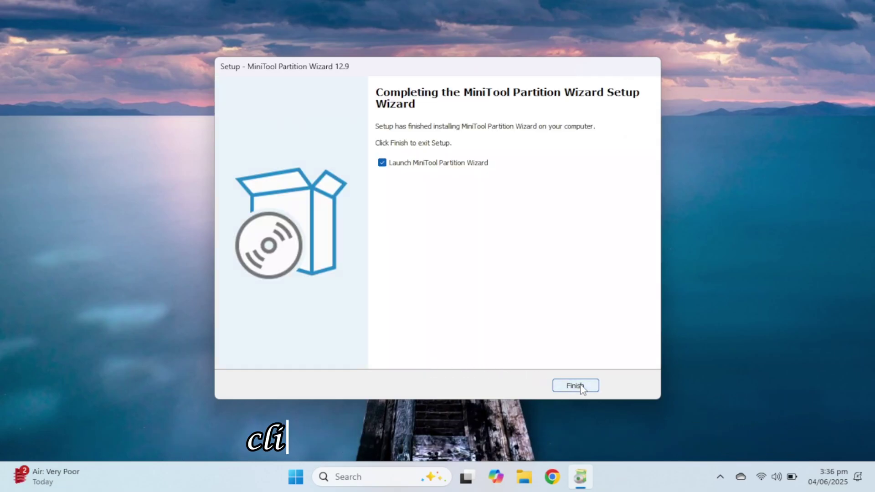
{"action": "left_click", "coordinate": [579, 386]}
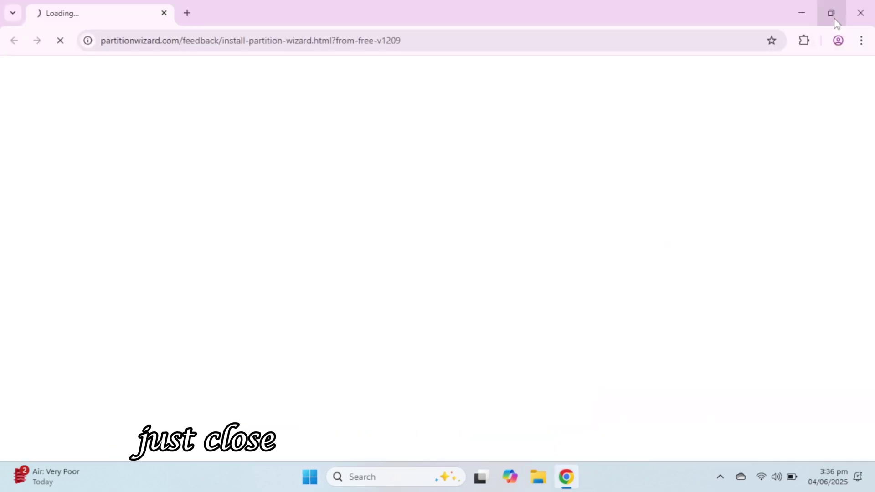
Close the feedback page and queue growing C: to 110.03 GB using 10.61 GB from D:
{"action": "left_click", "coordinate": [865, 6]}
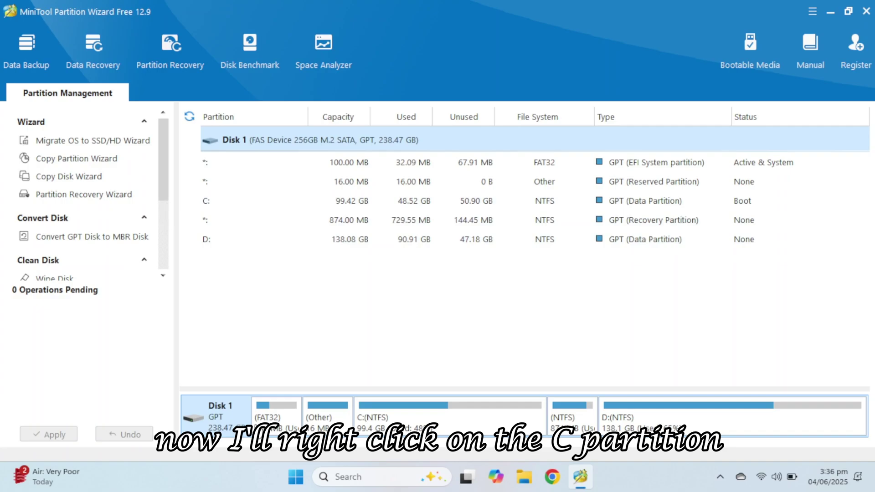
{"action": "right_click", "coordinate": [456, 417]}
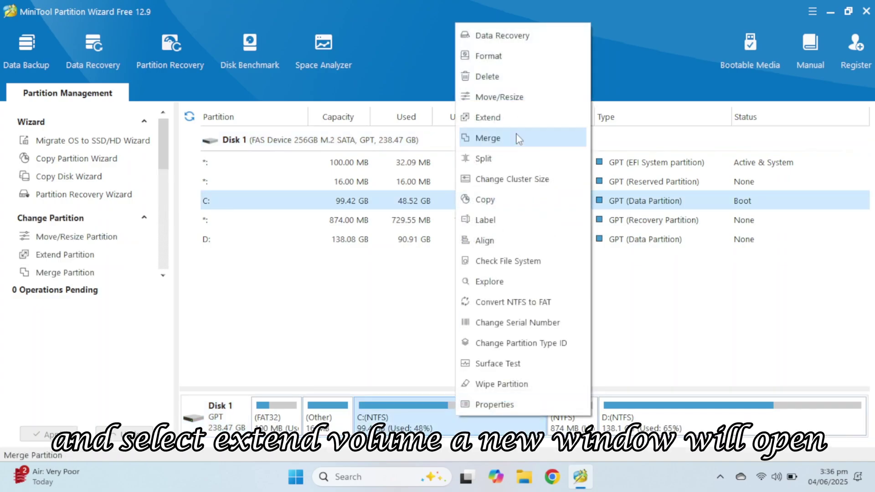
{"action": "left_click", "coordinate": [510, 118]}
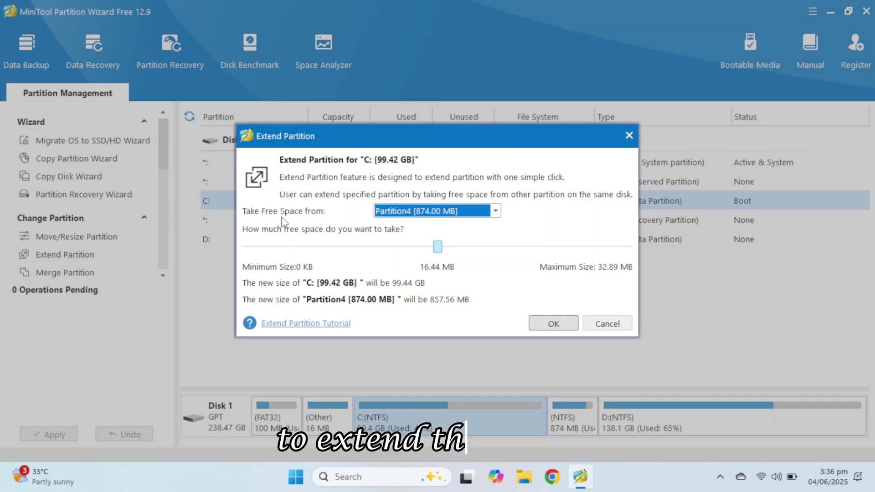
{"action": "left_click", "coordinate": [433, 210]}
{"action": "left_click", "coordinate": [397, 233]}
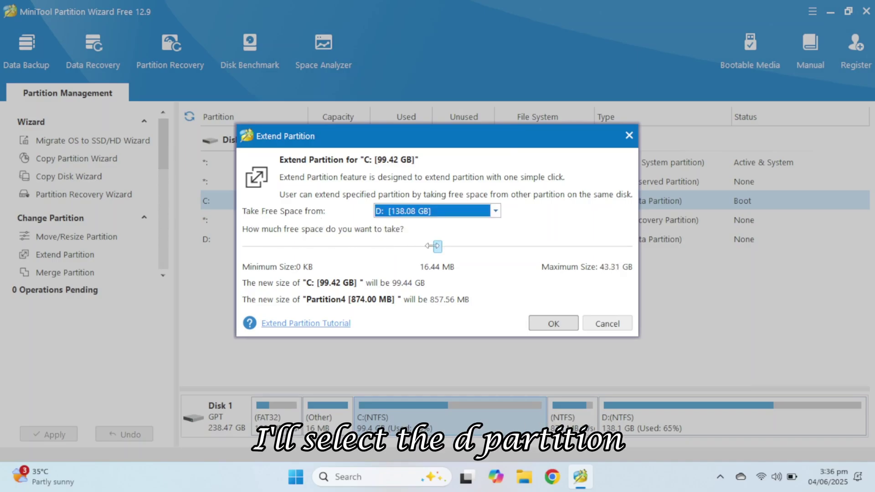
{"action": "left_click_drag", "start_coordinate": [430, 246], "coordinate": [336, 247]}
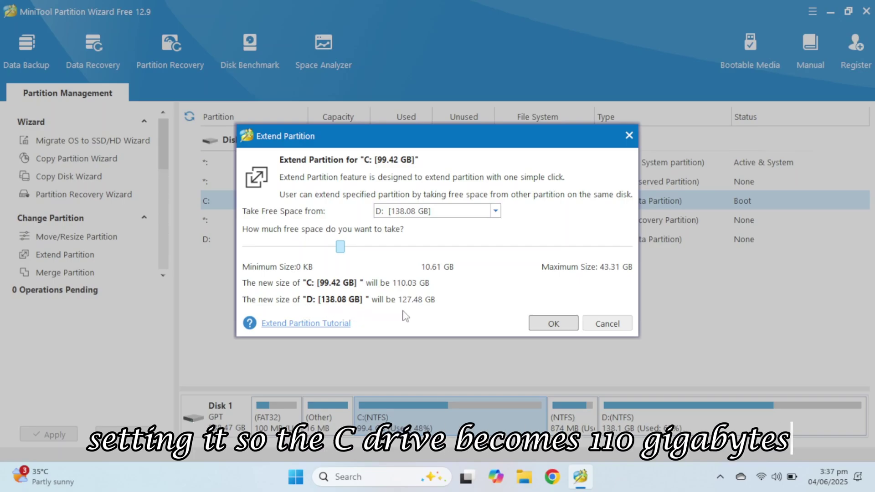
{"action": "left_click", "coordinate": [555, 323]}
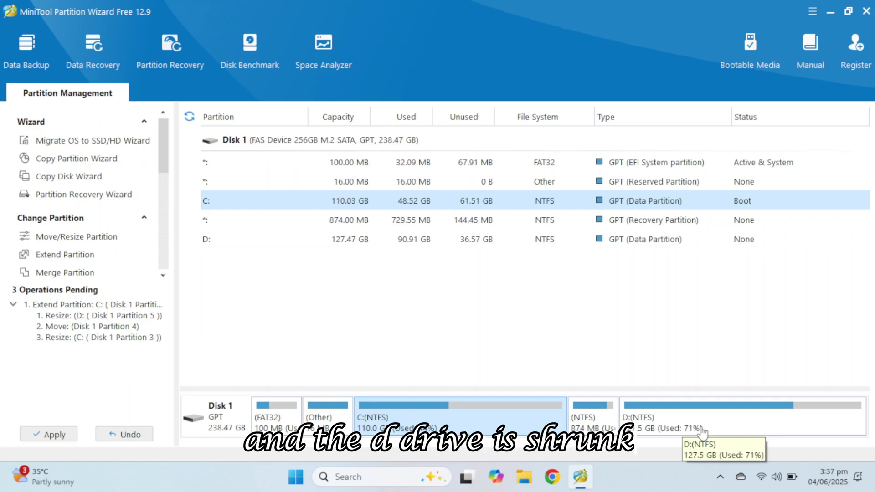
Apply the three pending operations, acknowledge the success message, and quit Partition Wizard
{"action": "left_click", "coordinate": [56, 431]}
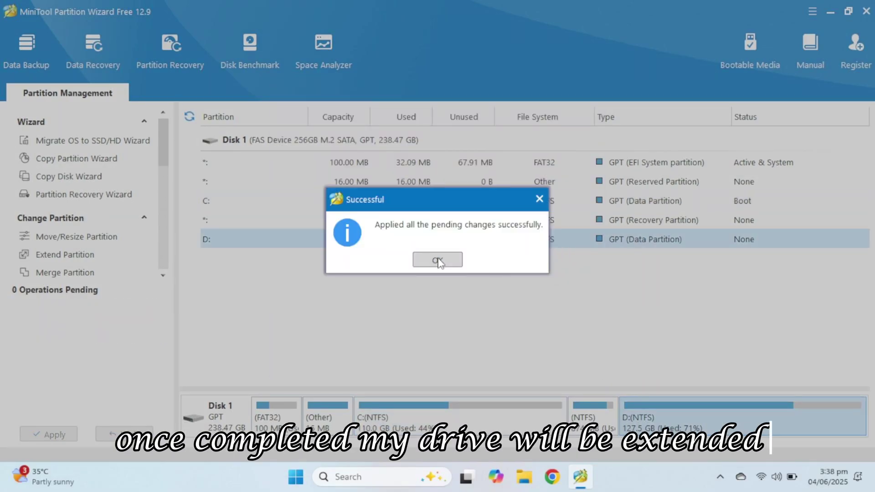
{"action": "left_click", "coordinate": [439, 261]}
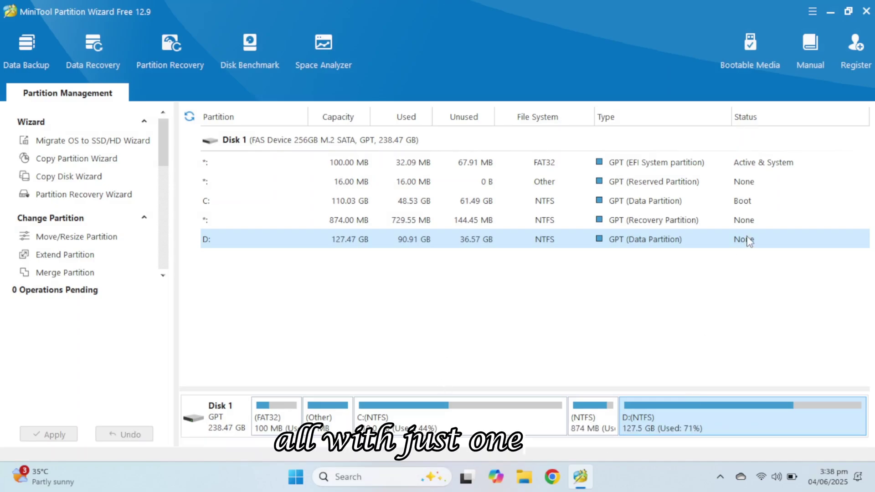
{"action": "left_click", "coordinate": [866, 12]}
Confirm quitting, then reopen Computer Management's Disk Management to check C: at 110.03 GB
{"action": "key", "text": "Return"}
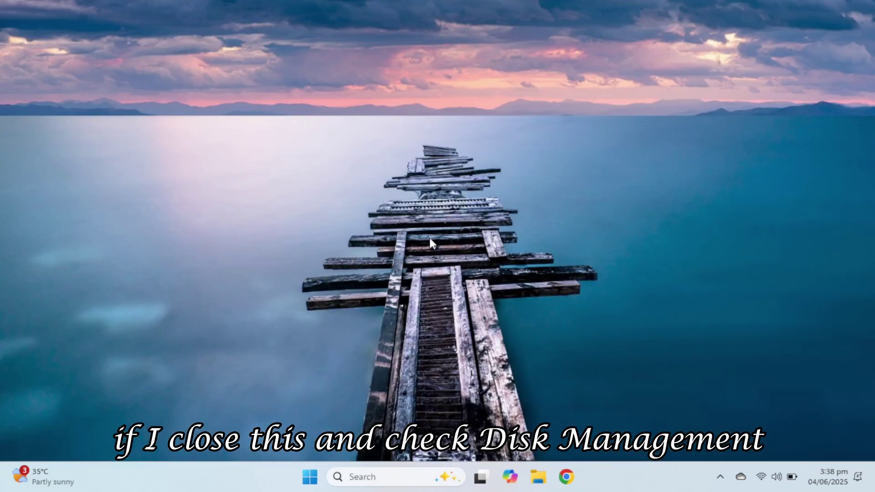
{"action": "key", "text": "super+r"}
{"action": "key", "text": "Return"}
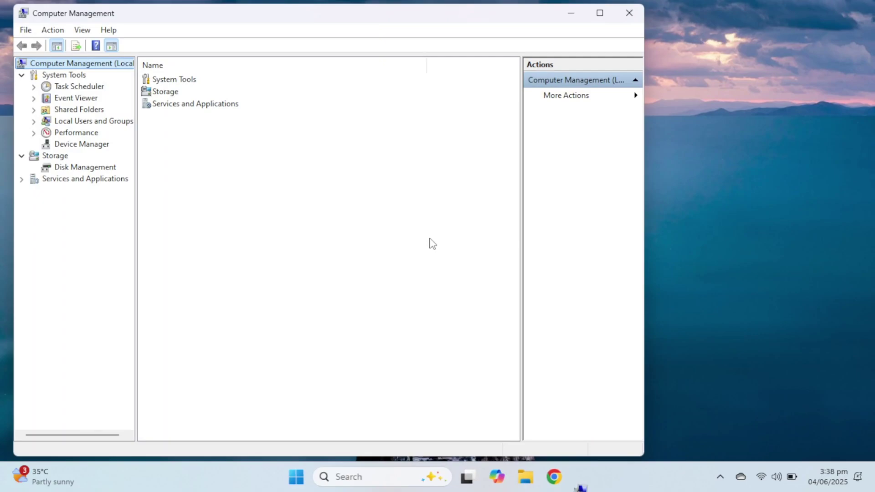
{"action": "left_click", "coordinate": [103, 169]}
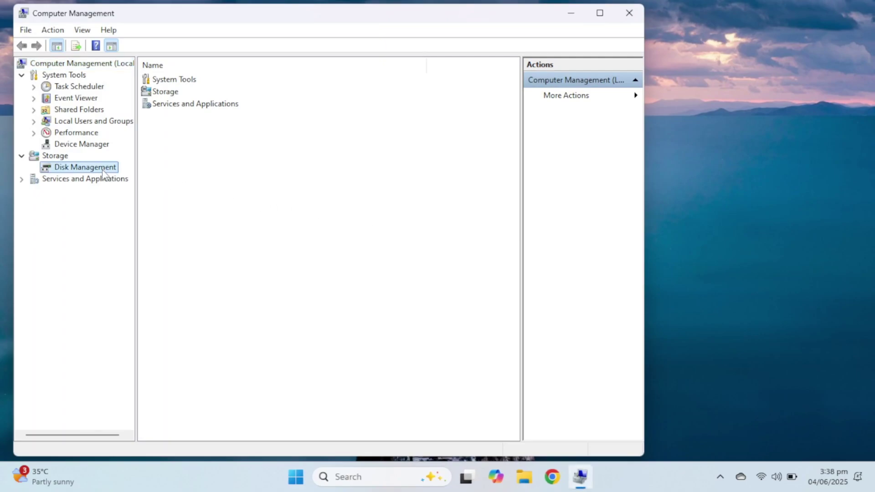